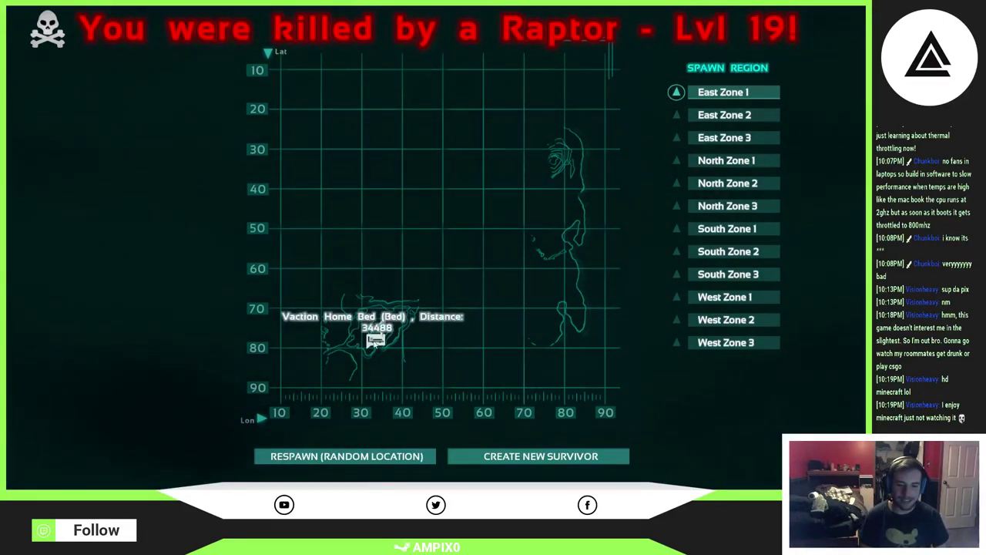
Select the Vaction Home Bed on the death map as the respawn location.
click(373, 341)
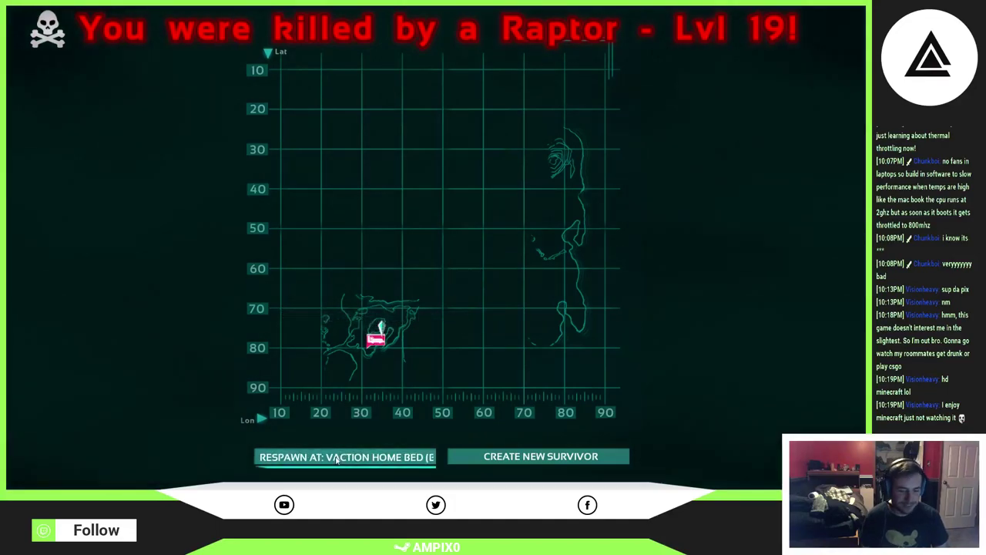